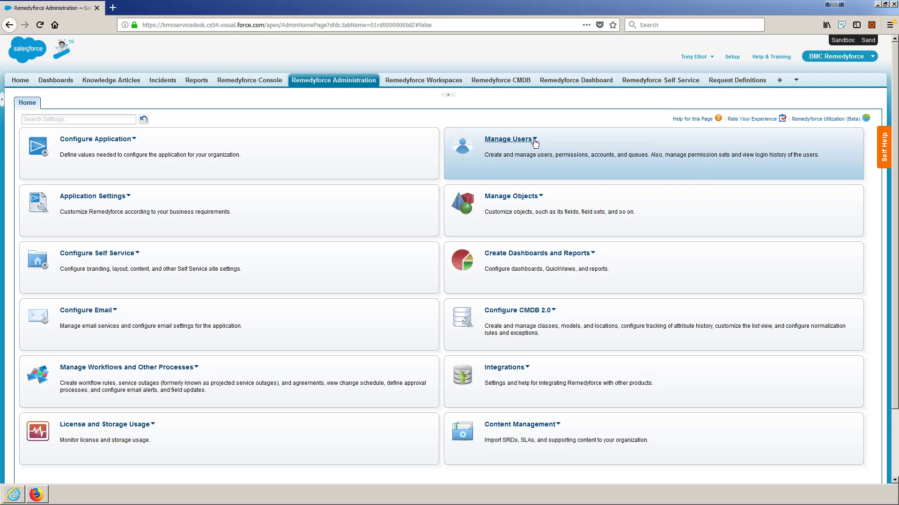
# Open the ServiceDesk Staff profile from the profiles under user management
pyautogui.click(534, 139)
pyautogui.click(505, 237)
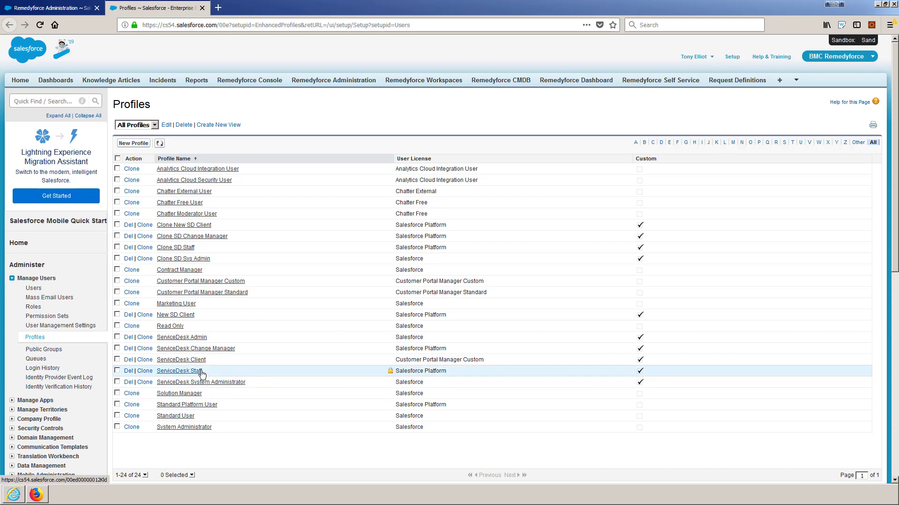
pyautogui.click(180, 371)
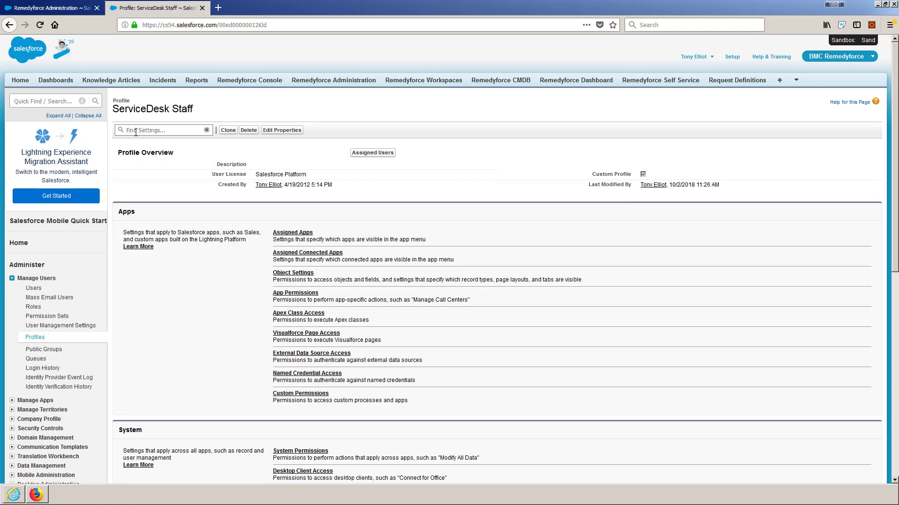
# Search the profile's settings for "Create and Custo" and open the Create and Customize List Views system permission
pyautogui.click(136, 131)
pyautogui.write('Create an')
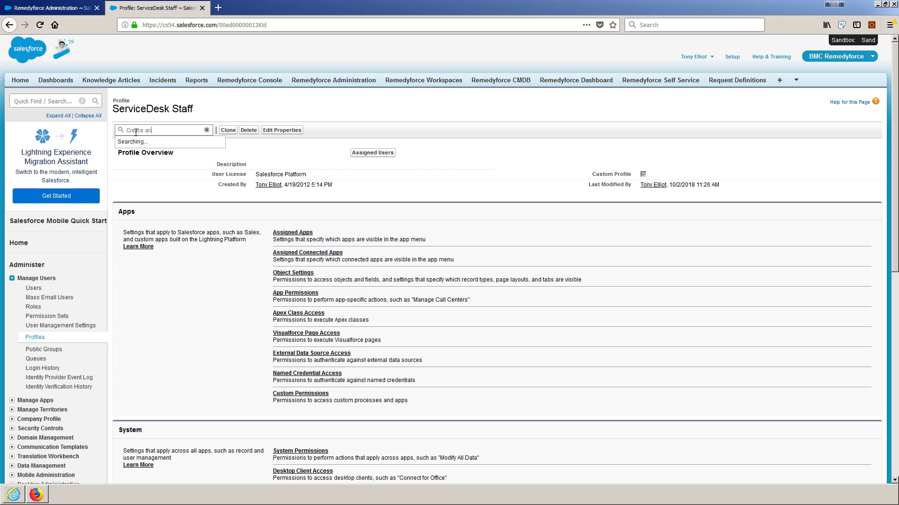
pyautogui.write('d Custo')
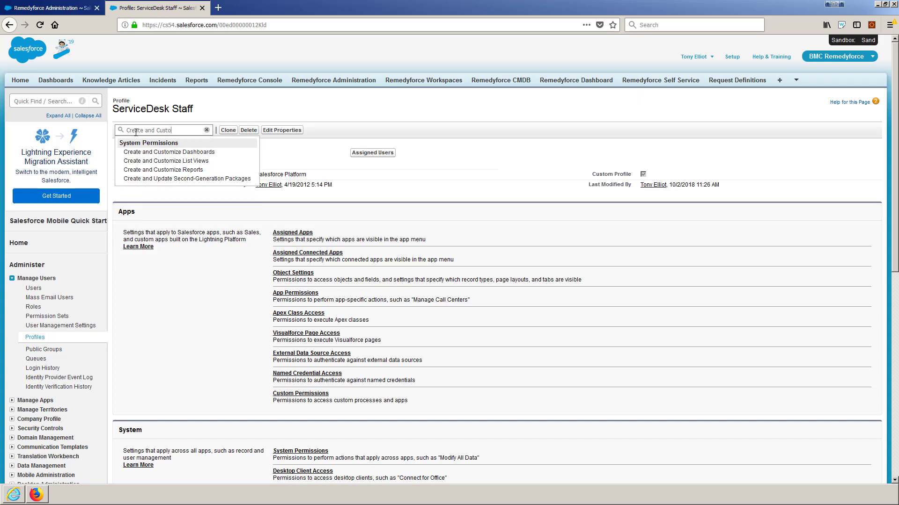
pyautogui.click(166, 161)
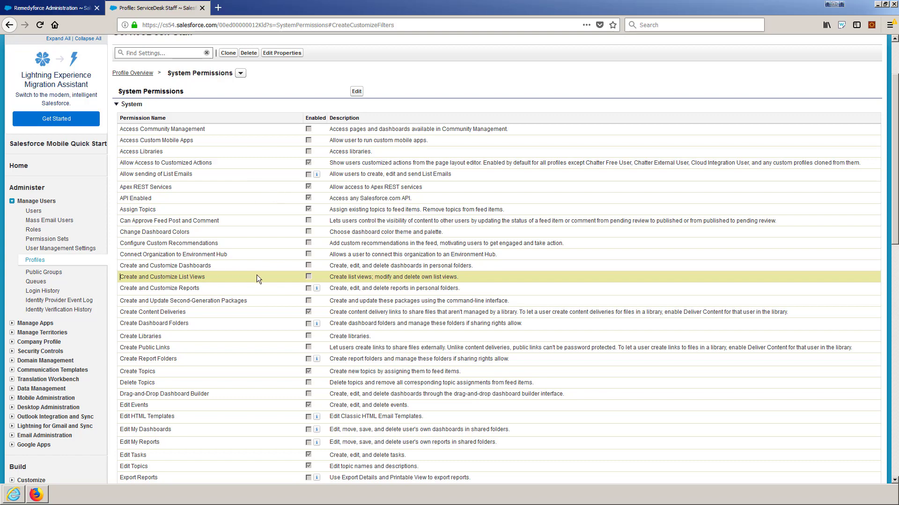
# Enable the Create and Customize List Views permission for the ServiceDesk Staff profile and save the system permissions
pyautogui.scroll(-4, 270, 251)
pyautogui.scroll(-2, 270, 253)
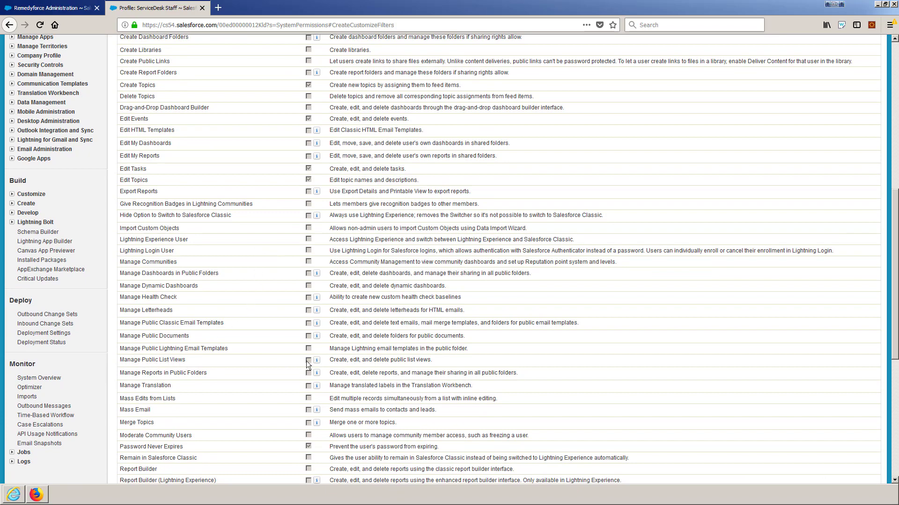
pyautogui.scroll(8, 328, 262)
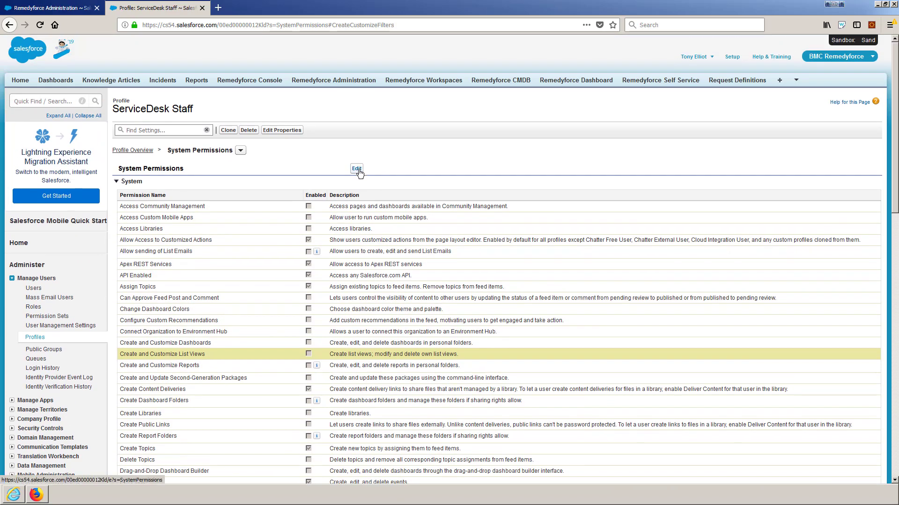
pyautogui.click(358, 172)
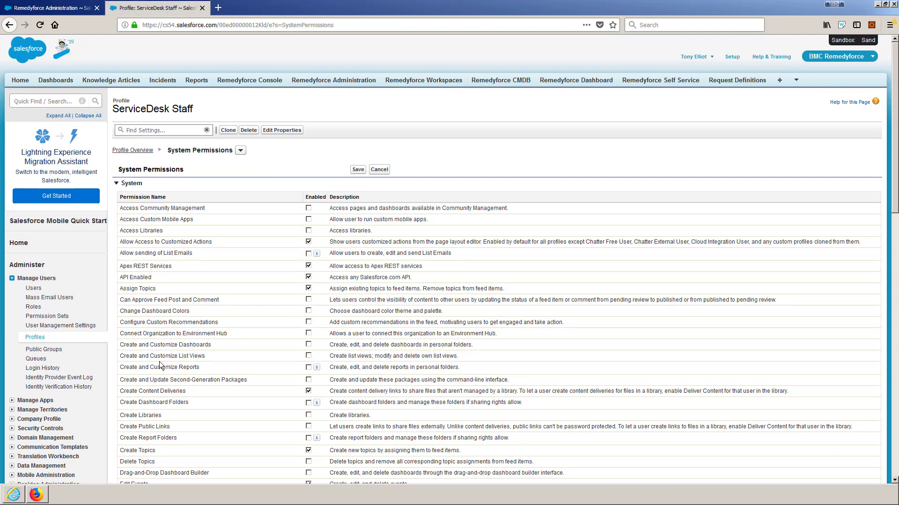
pyautogui.click(308, 356)
pyautogui.scroll(-10, 339, 326)
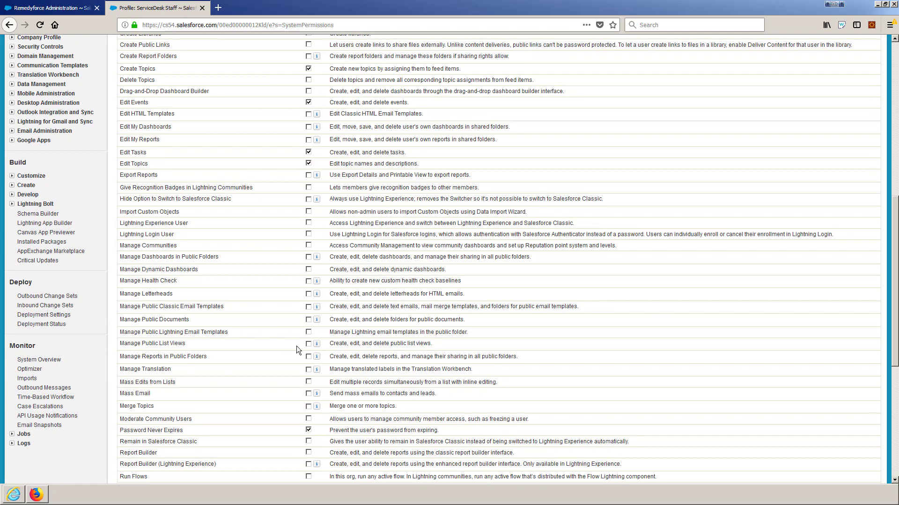
pyautogui.scroll(10, 398, 206)
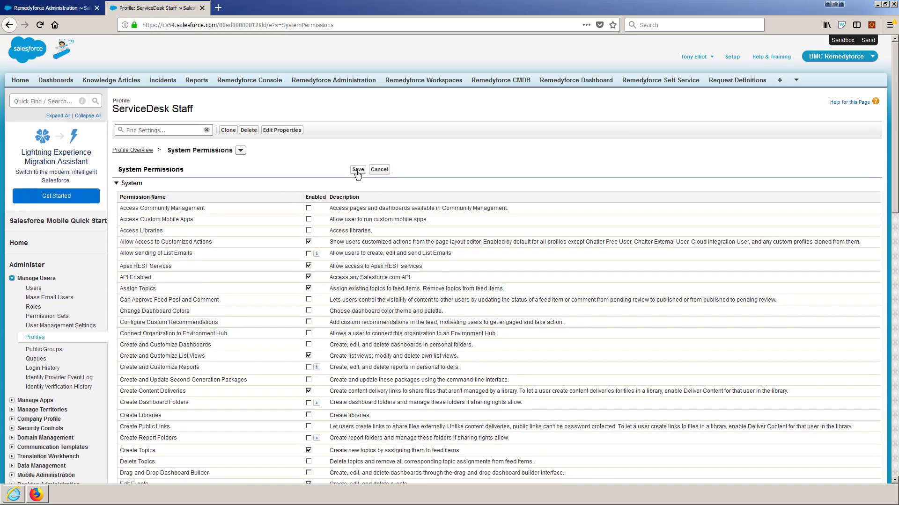
pyautogui.click(358, 170)
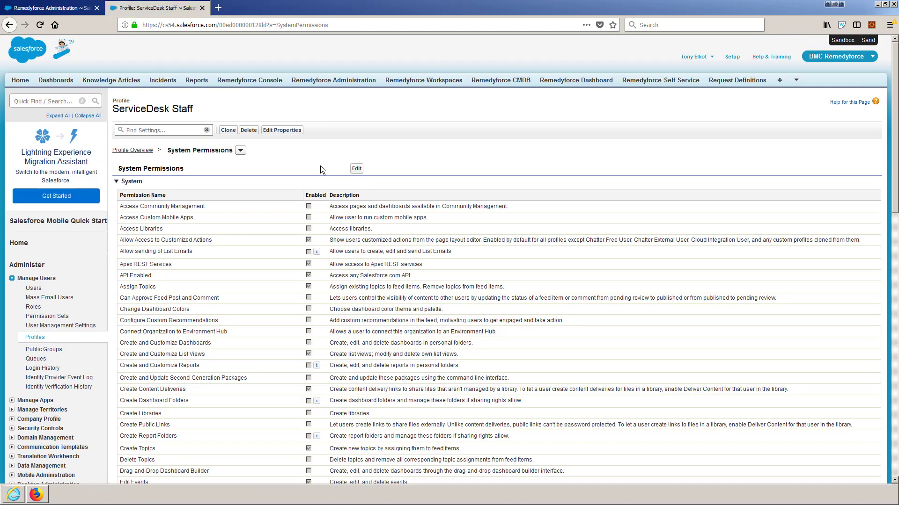
# Open Create and Edit Objects in Remedyforce Administration and copy the remote site URL given there
pyautogui.click(68, 8)
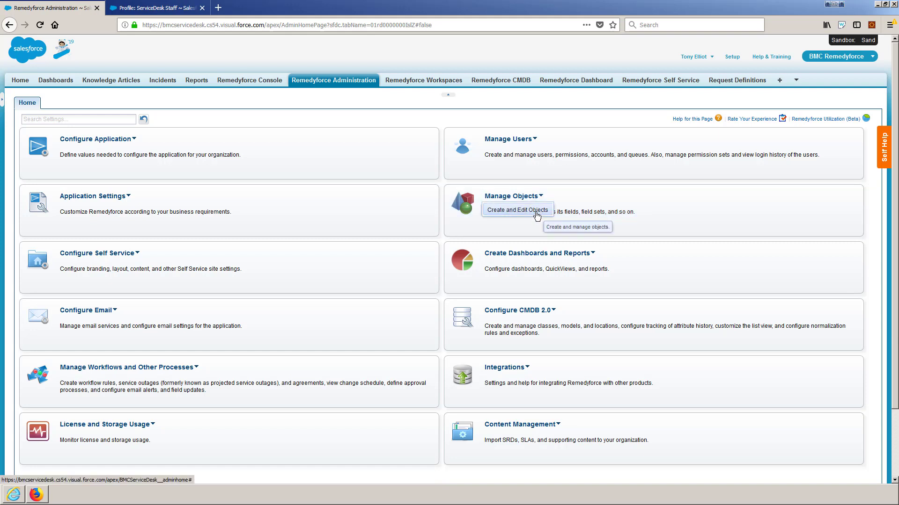
pyautogui.click(536, 214)
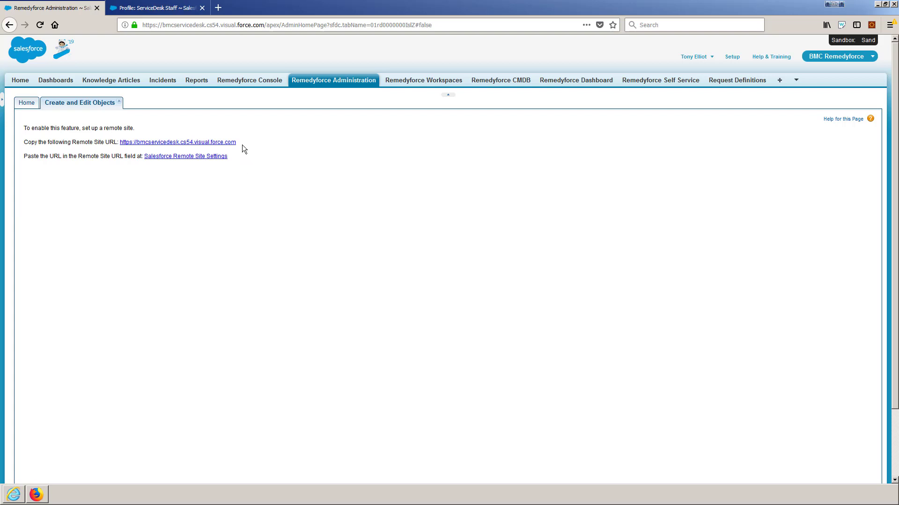
pyautogui.moveTo(242, 146); pyautogui.dragTo(123, 145)
pyautogui.hotkey('ctrl', 'c')
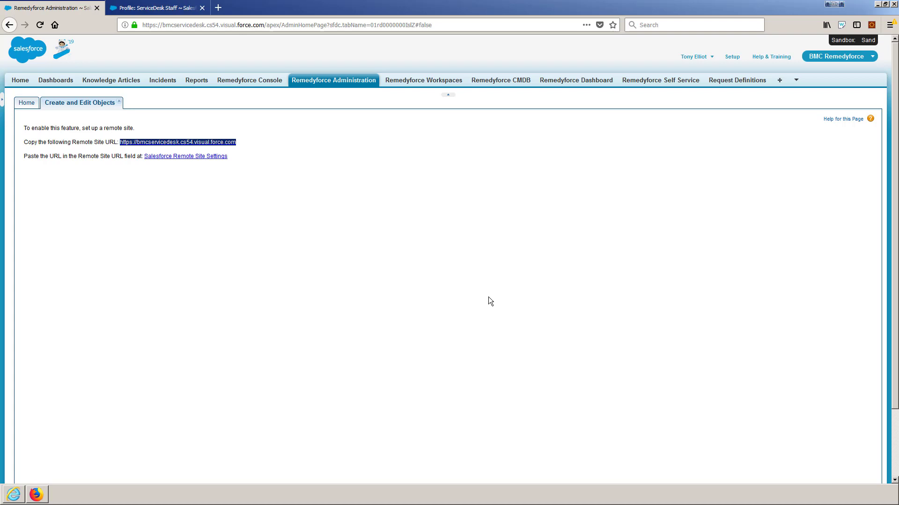
pyautogui.click(191, 157)
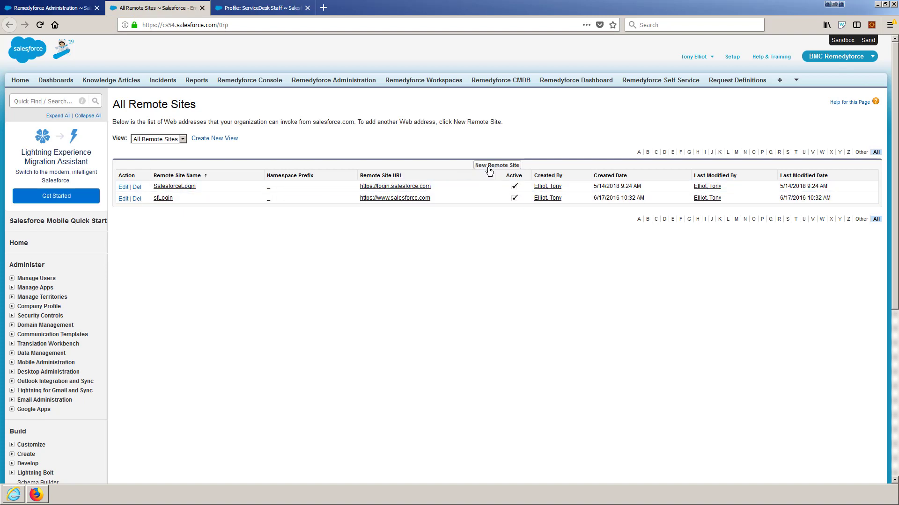
pyautogui.click(489, 167)
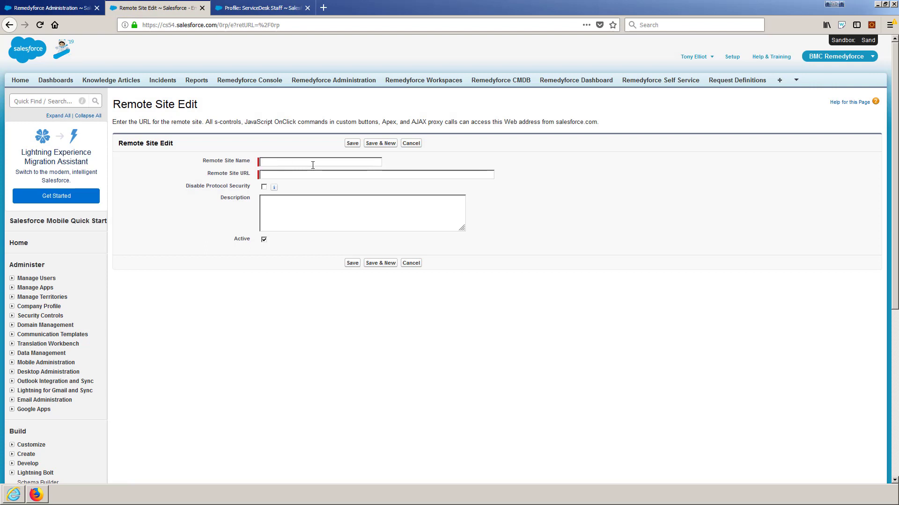
pyautogui.write('RFRemote')
pyautogui.hotkey('ctrl', 'v')
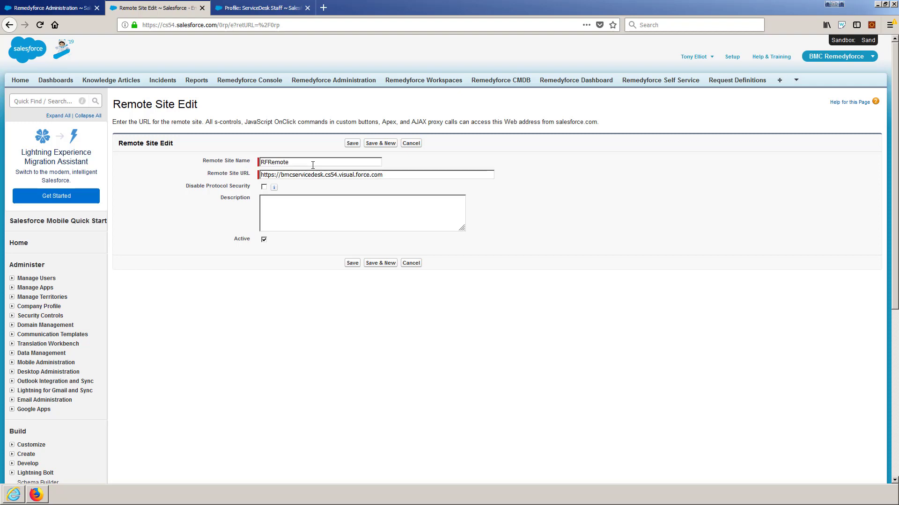
pyautogui.click(352, 263)
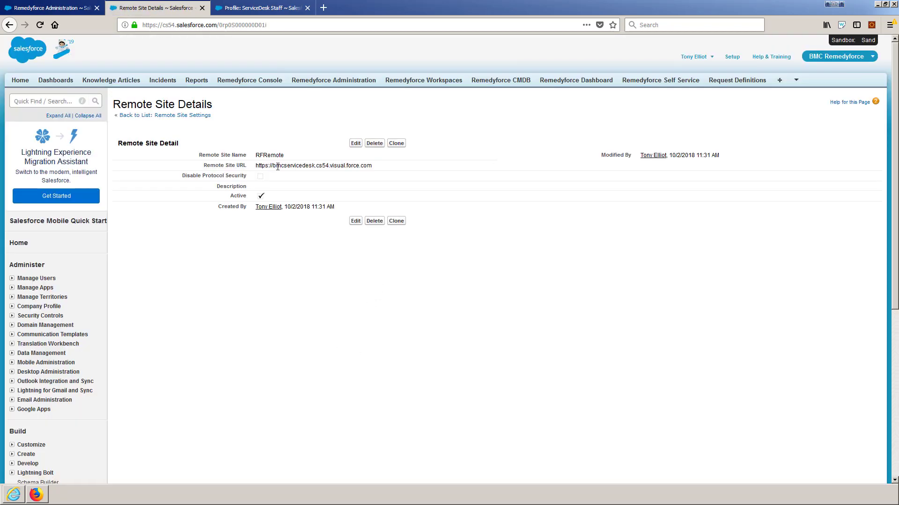
# Reload Remedyforce Administration, reopen Create and Edit Objects and look through the selectable objects without choosing one
pyautogui.click(72, 9)
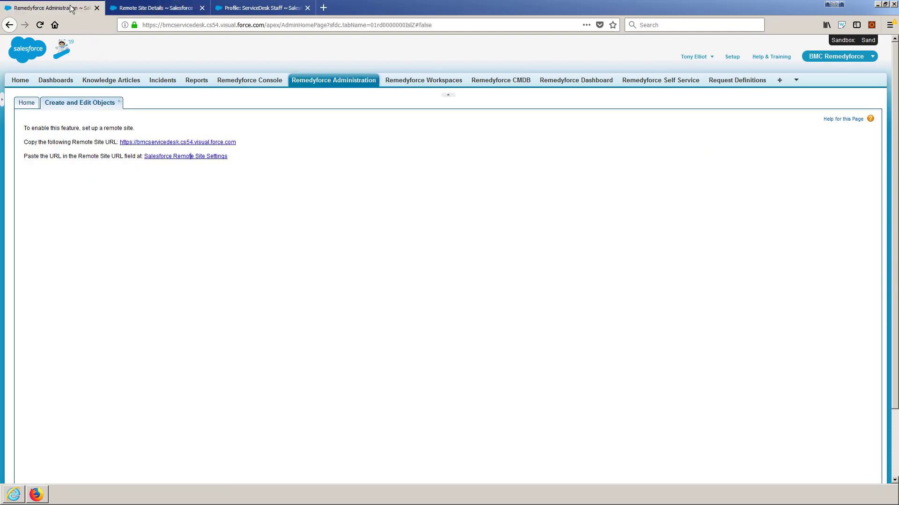
pyautogui.click(352, 85)
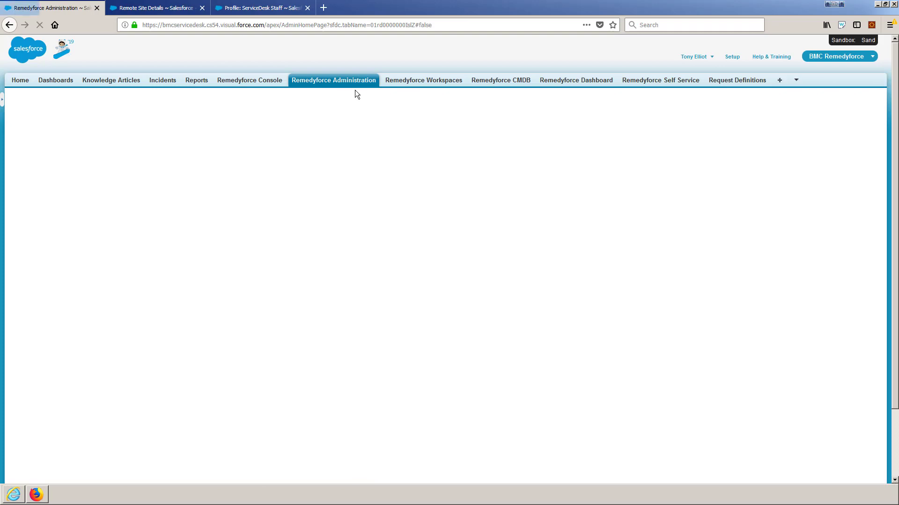
pyautogui.click(493, 197)
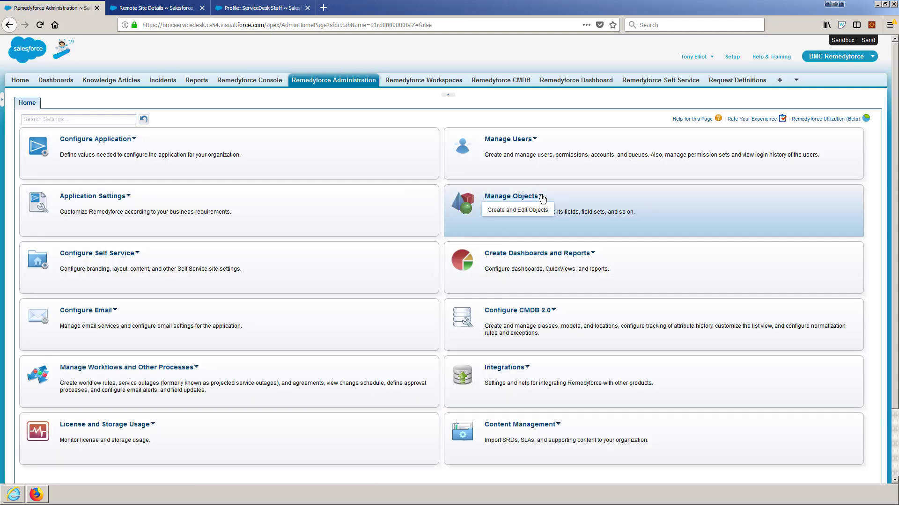
pyautogui.click(541, 212)
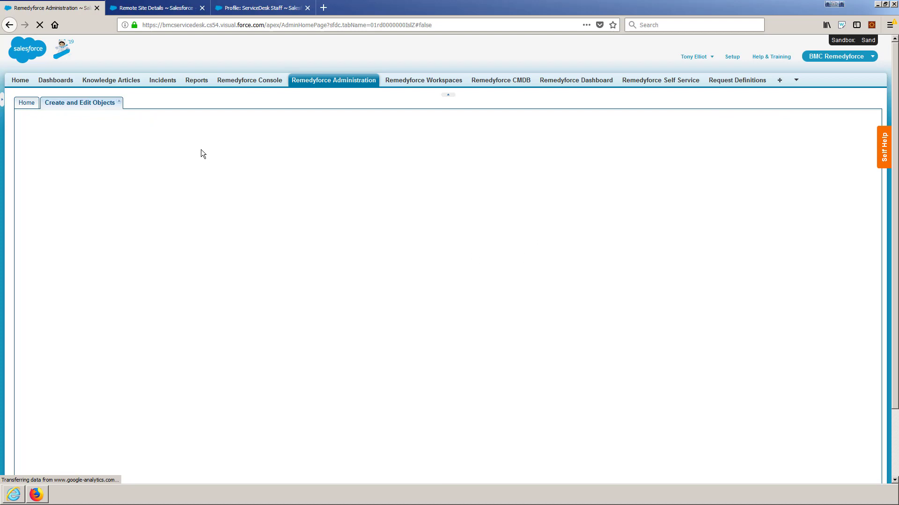
pyautogui.click(149, 129)
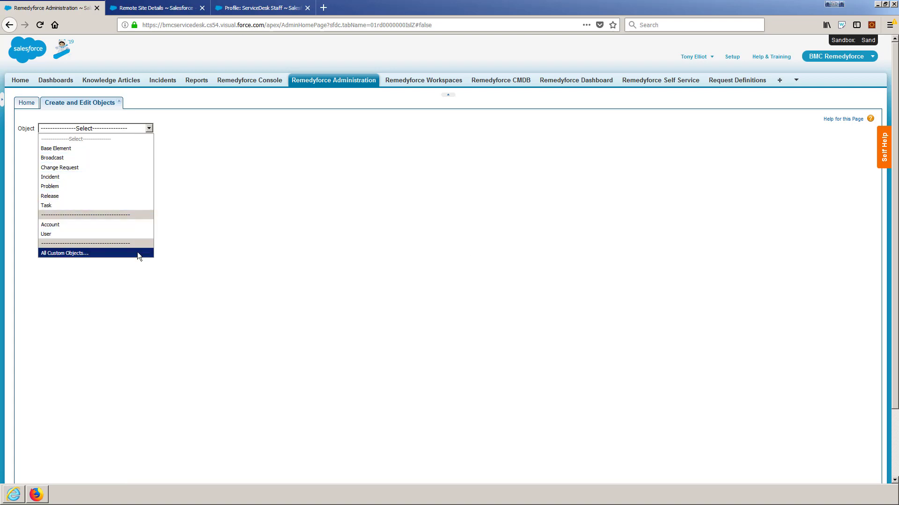
pyautogui.click(346, 163)
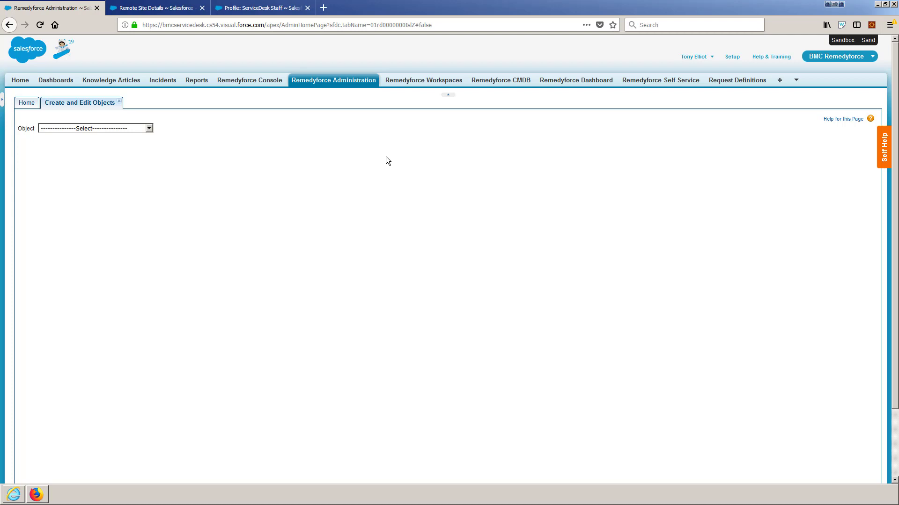
# Switch to Internet Explorer and open the All Most Recent incident list view for editing in the Remedyforce Console
pyautogui.click(14, 495)
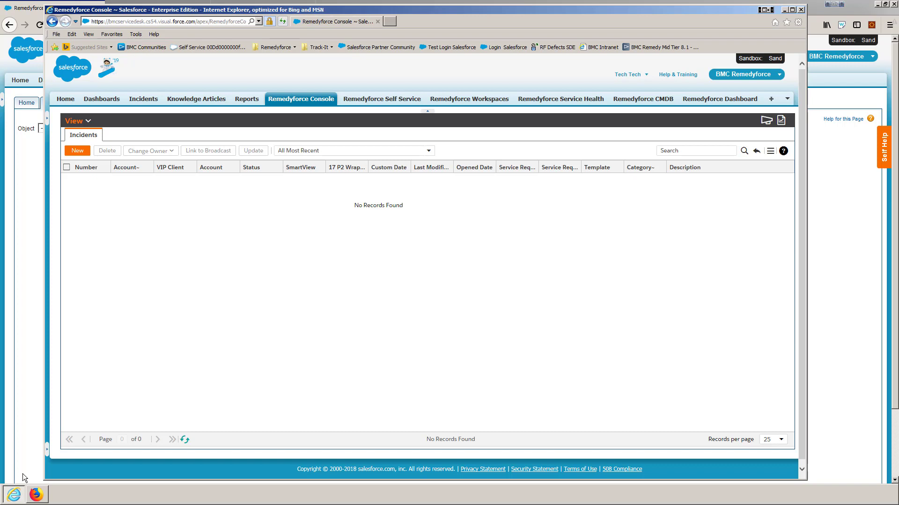
pyautogui.click(428, 153)
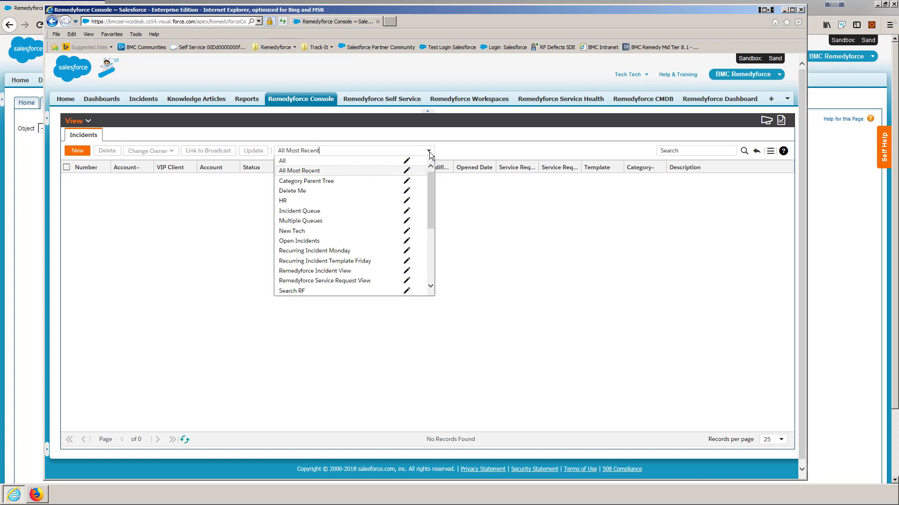
pyautogui.click(406, 174)
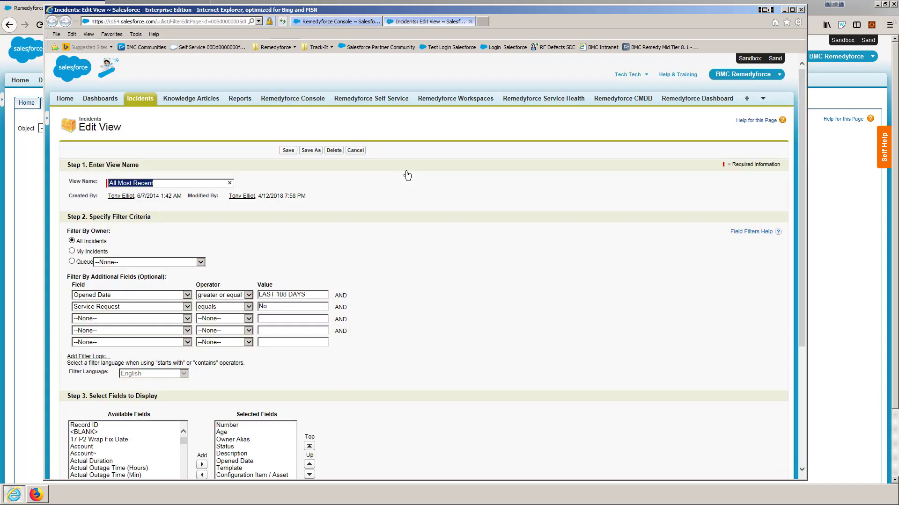
# Review the All Most Recent view's filter criteria, displayed fields and visibility, and save the view
pyautogui.scroll(-2, 448, 187)
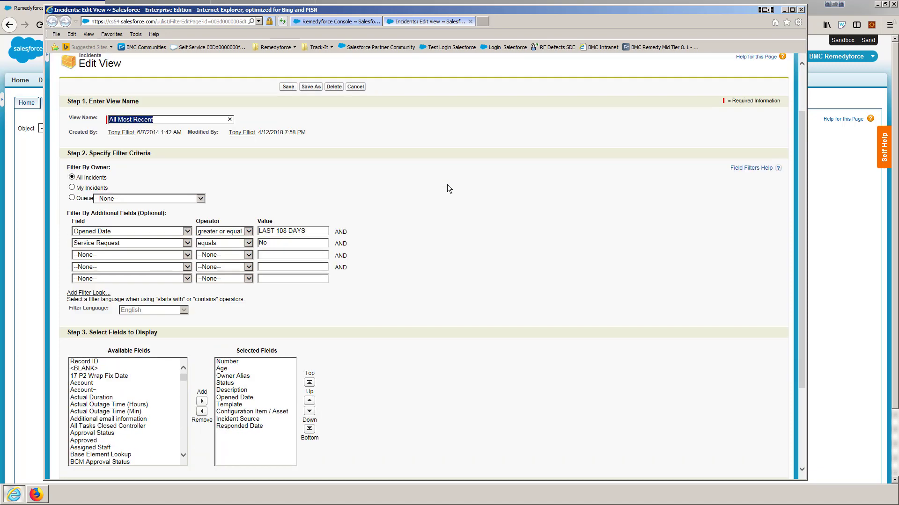
pyautogui.scroll(-2, 449, 189)
pyautogui.scroll(4, 448, 184)
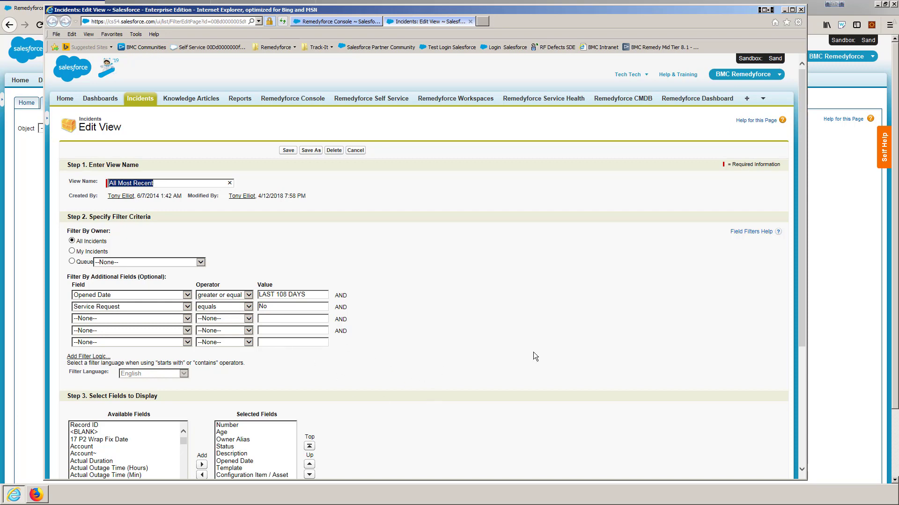
pyautogui.scroll(-4, 370, 262)
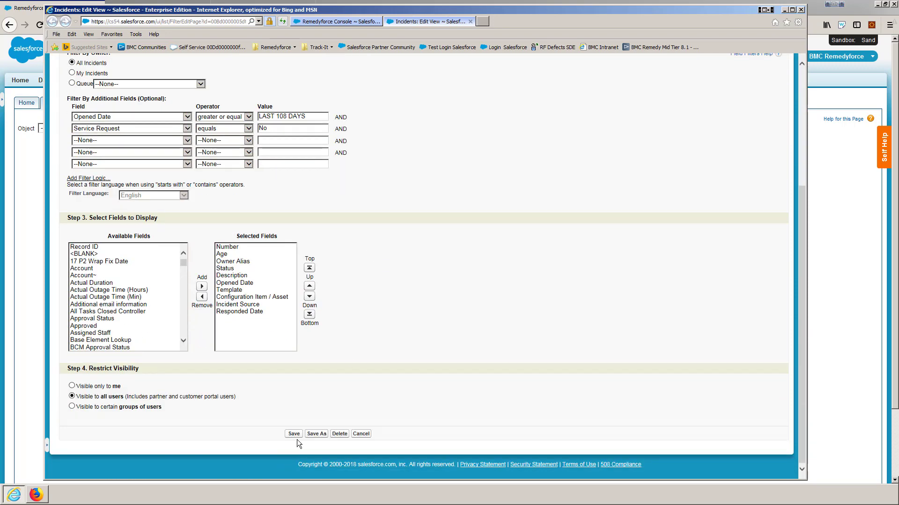
pyautogui.click(294, 435)
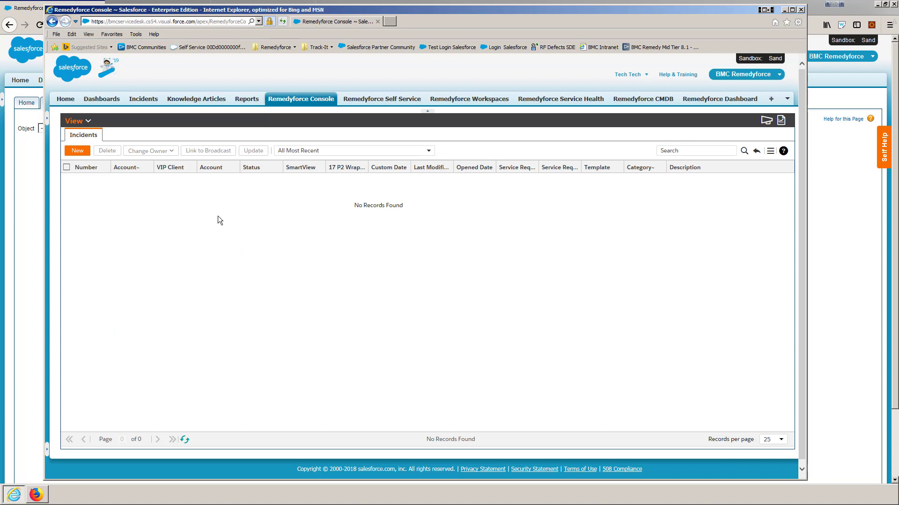